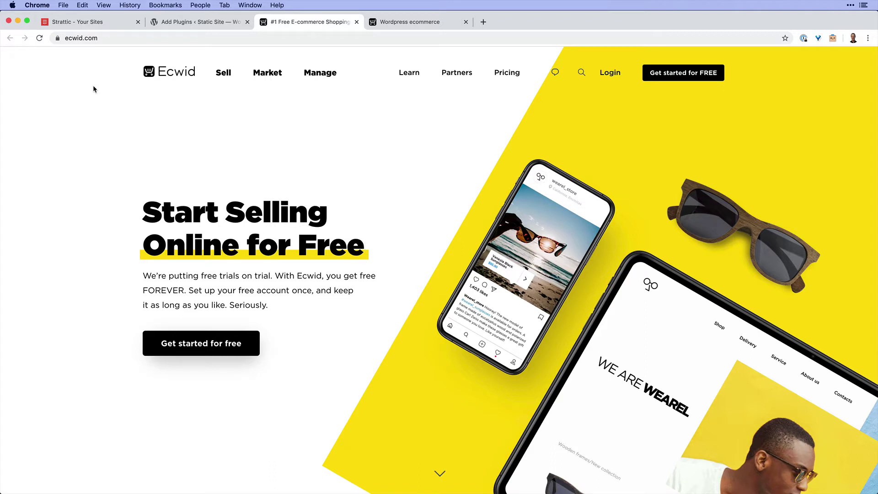
Step: Scroll through Ecwid's E-commerce for WordPress page and its three headless-setup steps
mouse_move(223, 73)
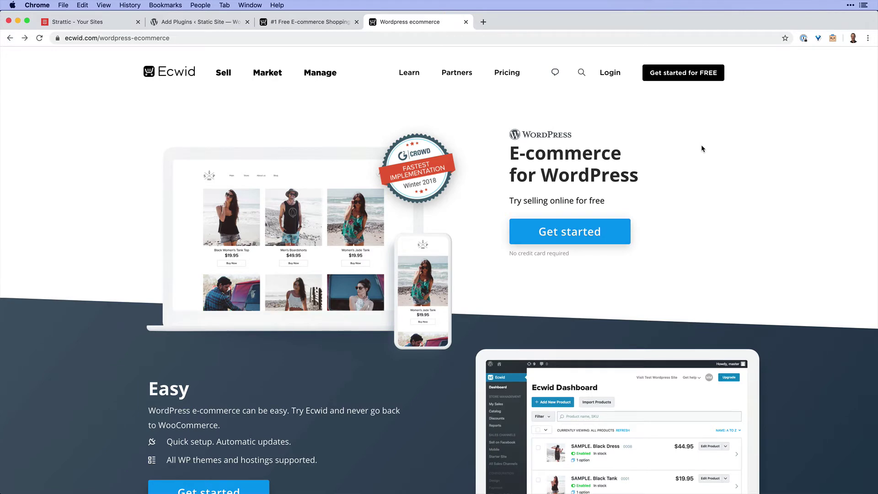
scroll(701, 147, "down", 5)
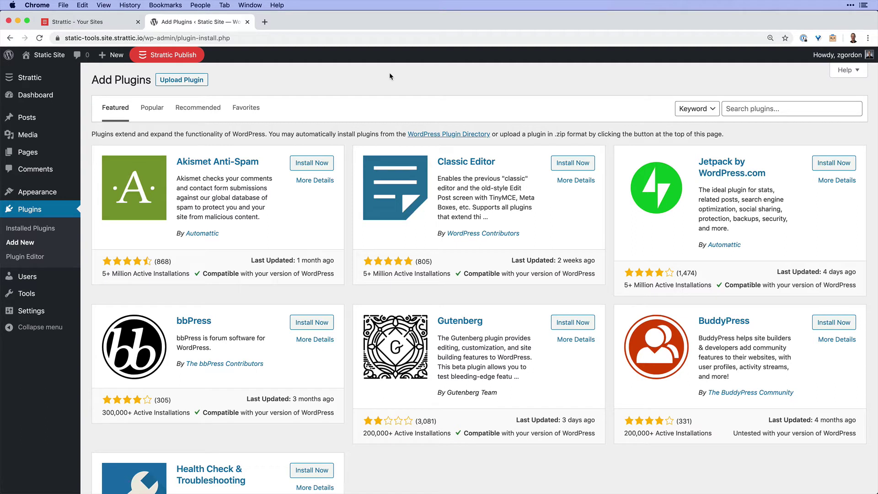
Step: Search plugins for 'Ecwid', then install and activate Ecwid Ecommerce Shopping Cart
left_click(771, 108)
type("Ecwid")
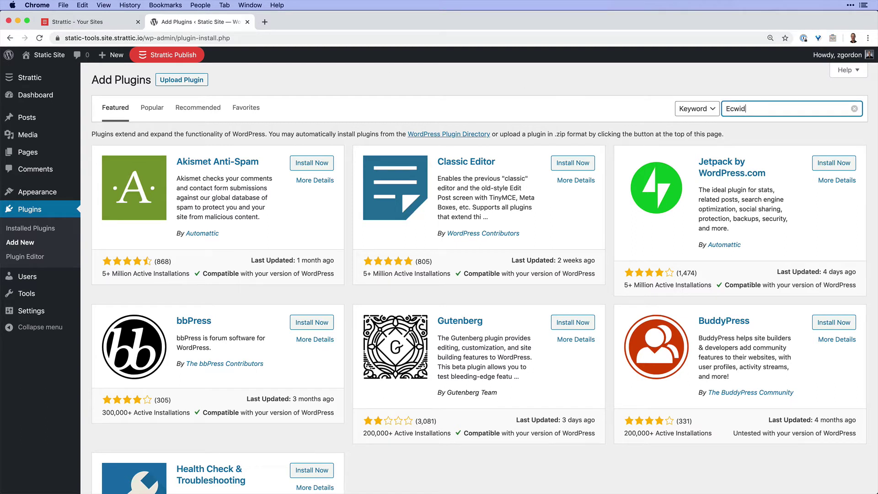
left_click(315, 166)
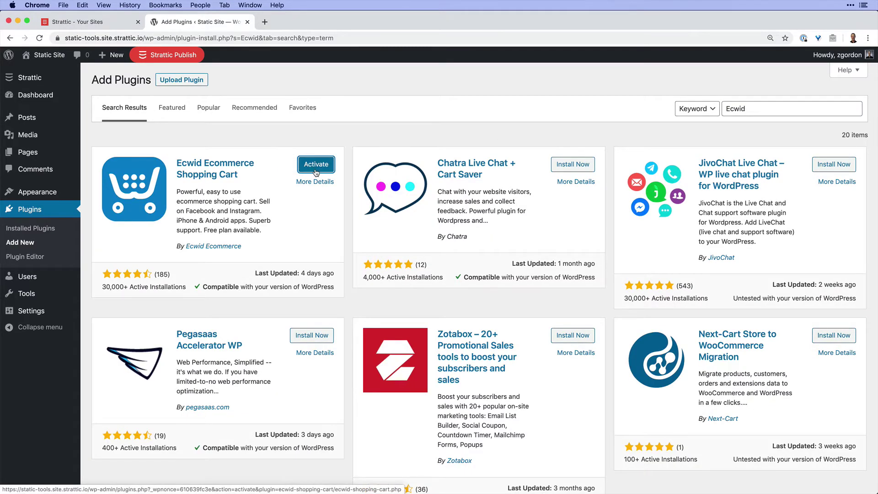
left_click(316, 167)
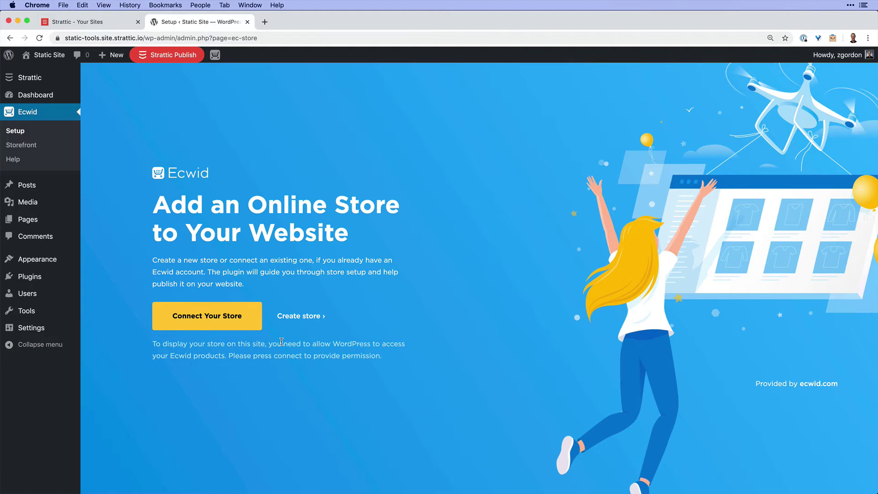
Step: Connect the existing Ecwid store and accept the plugin's access authorization
left_click(223, 316)
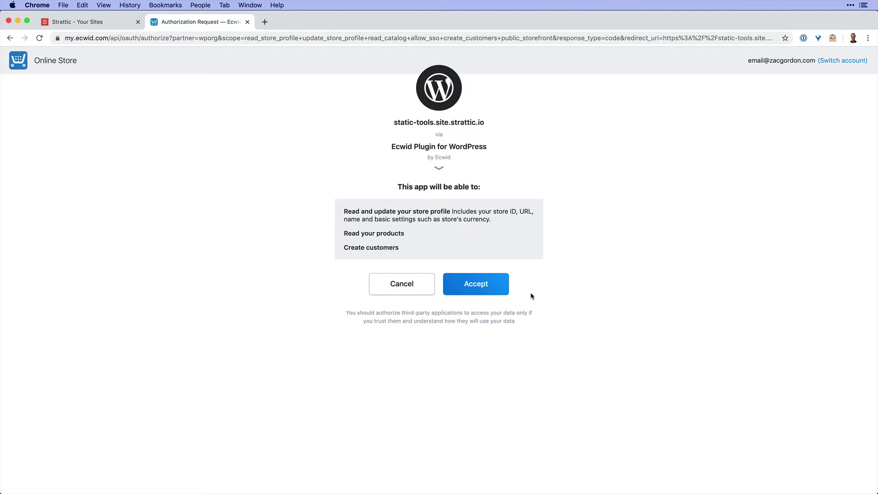
left_click(474, 292)
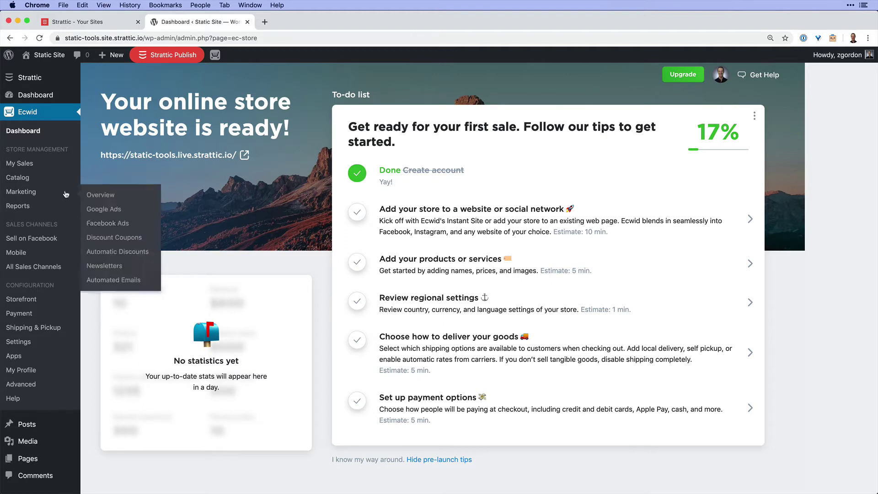
Step: View the store's My Sales orders, Catalog products, Marketing and Reports pages
left_click(40, 164)
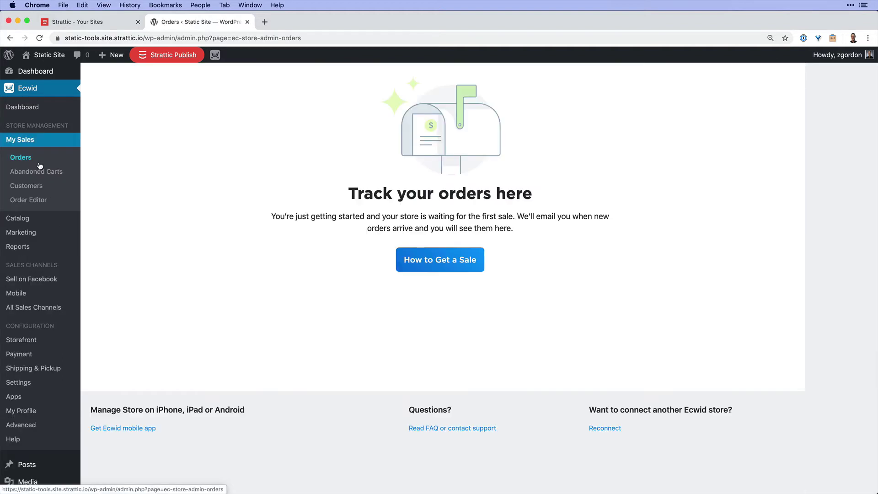
left_click(43, 224)
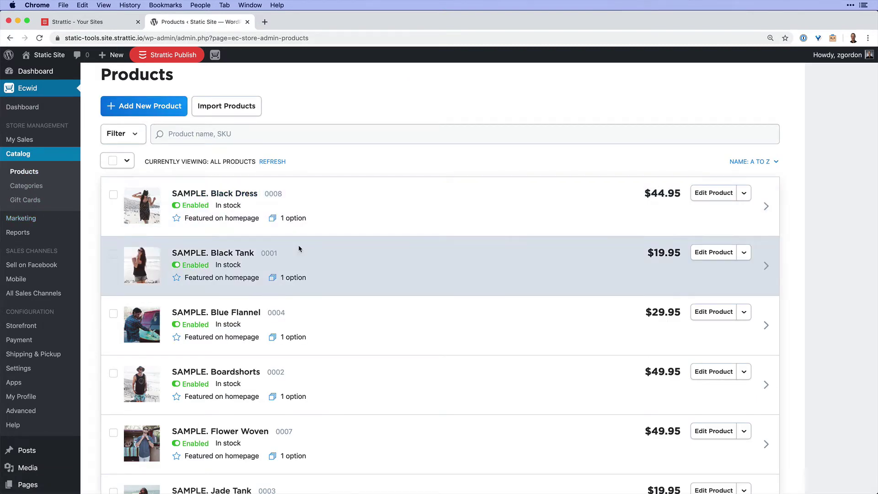
scroll(298, 246, "down", 5)
scroll(298, 245, "up", 5)
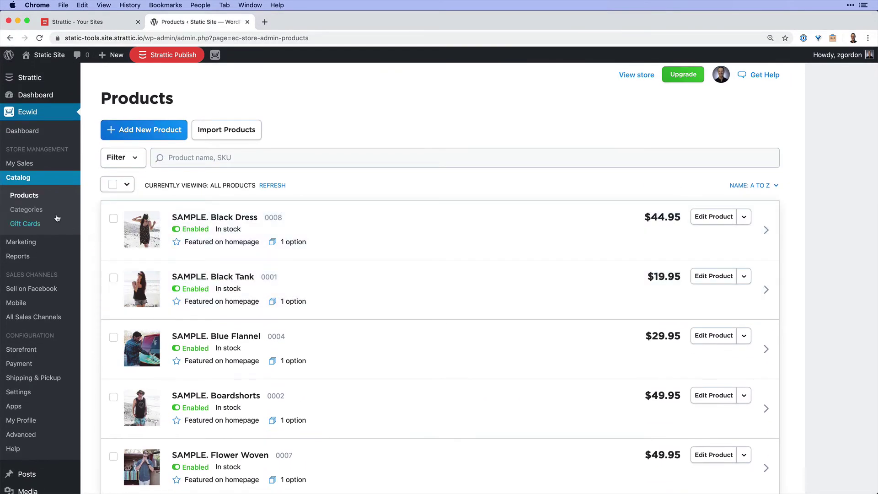
left_click(46, 246)
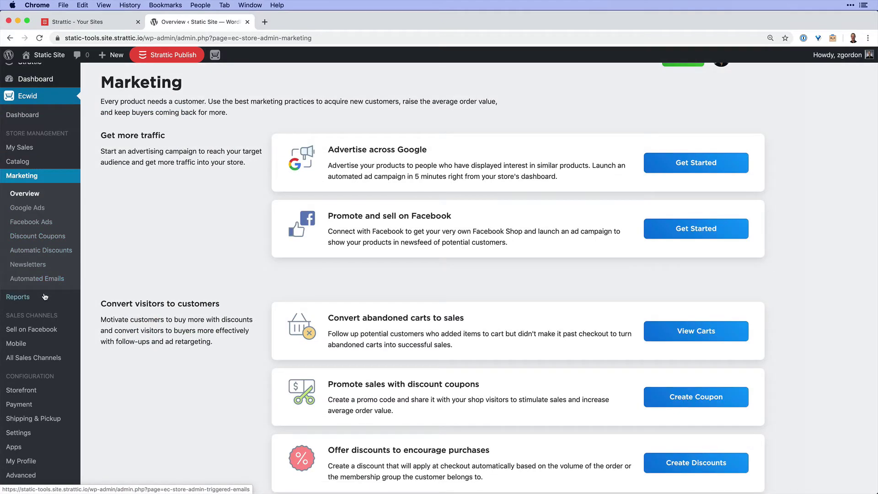
left_click(44, 296)
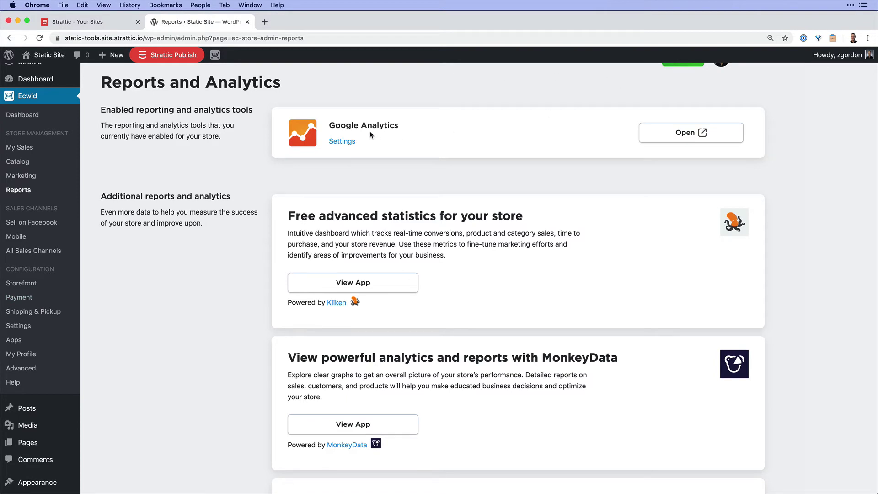
Step: Look through the Sell on Facebook, Sell on Instagram and Facebook Messenger channel pages
left_click(59, 226)
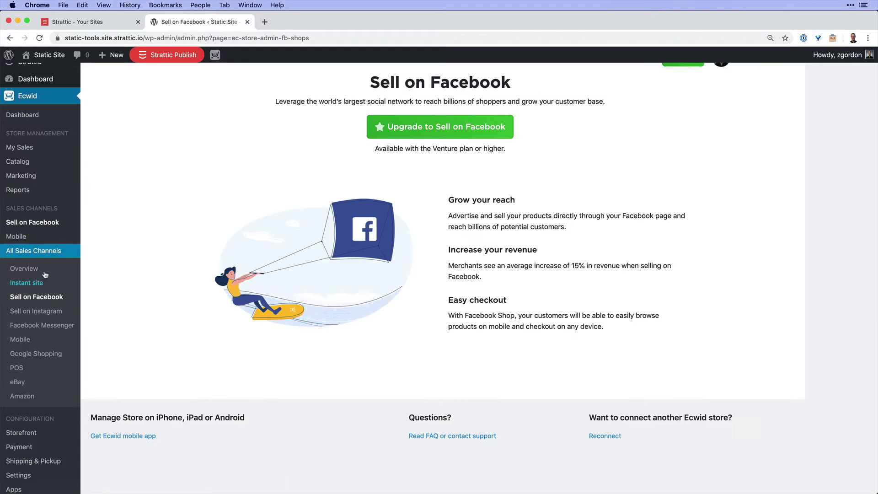
left_click(36, 311)
left_click(54, 327)
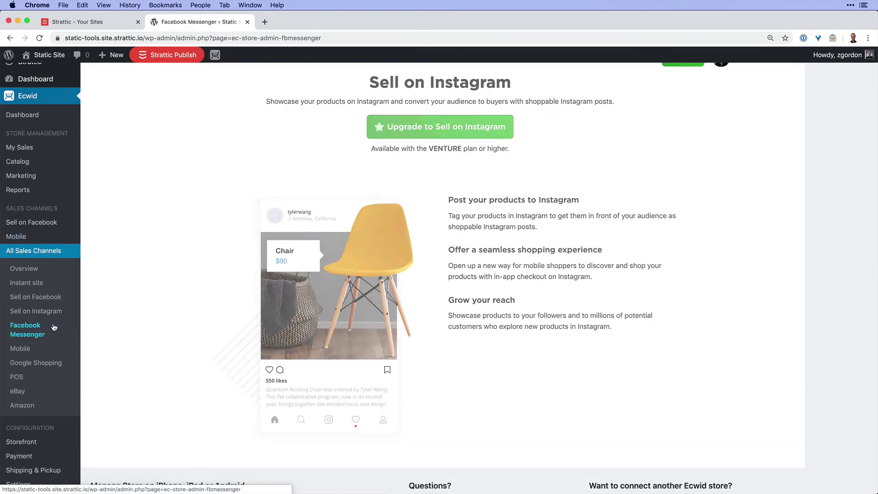
scroll(54, 327, "down", 5)
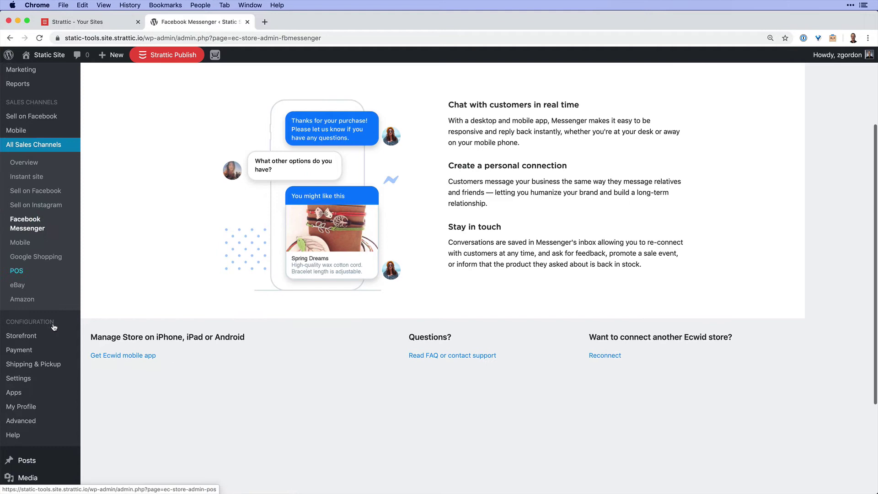
Step: Look over the Ecwid Storefront, Payment and General Settings pages
left_click(21, 316)
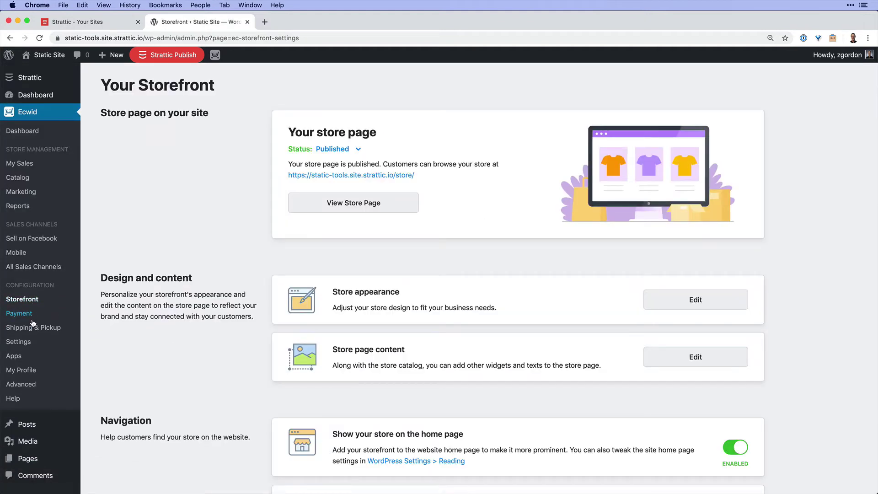
scroll(144, 309, "down", 6)
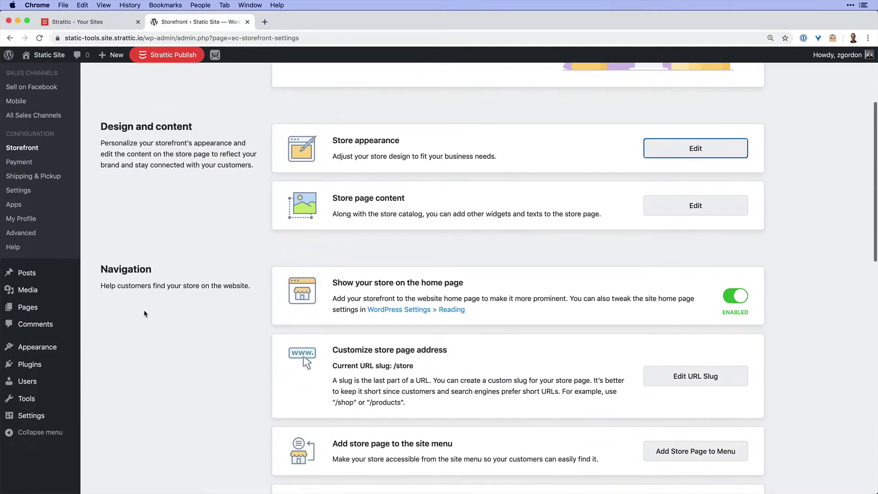
scroll(144, 314, "down", 8)
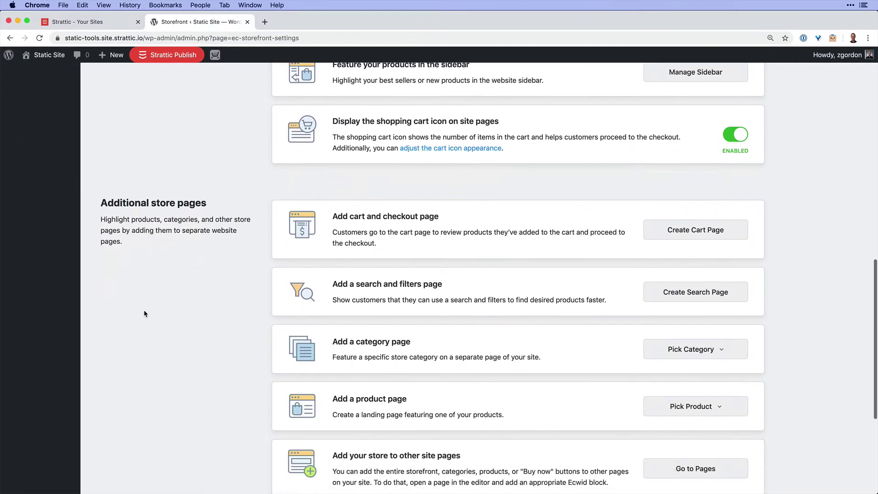
scroll(145, 314, "up", 6)
scroll(144, 313, "up", 6)
left_click(19, 298)
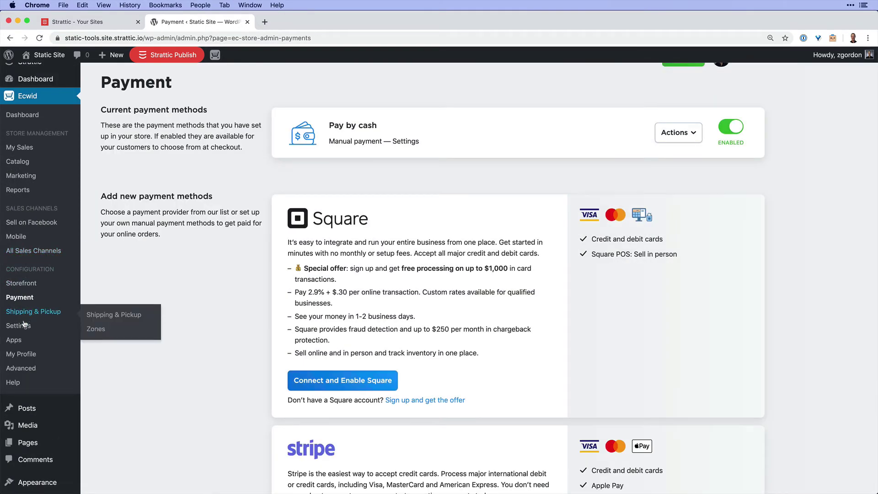
left_click(22, 325)
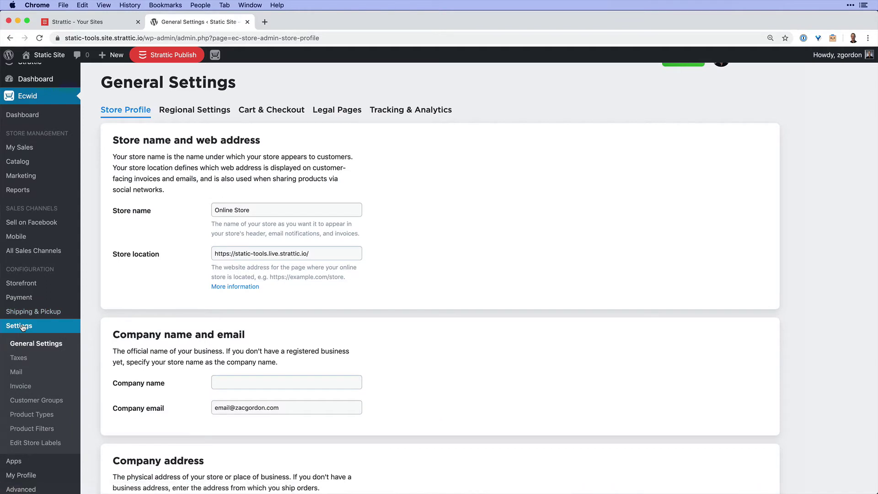
Step: Go to the WordPress All Pages list
scroll(108, 132, "up", 1)
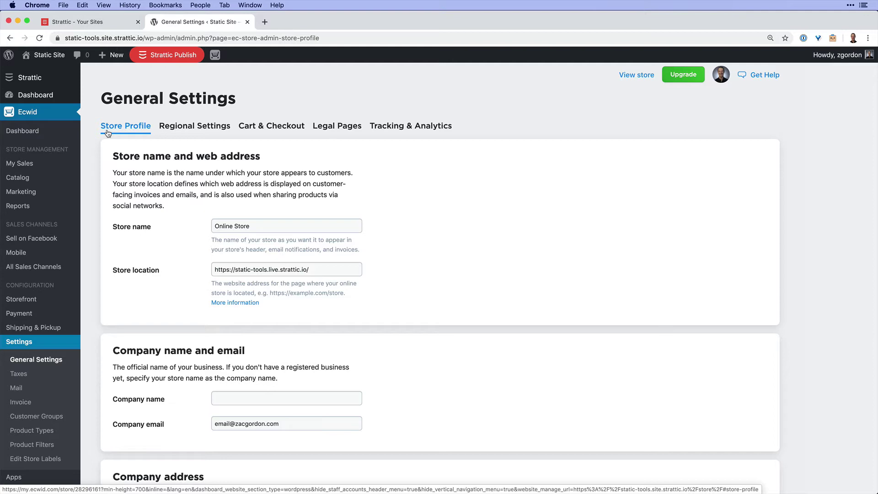
scroll(56, 219, "down", 3)
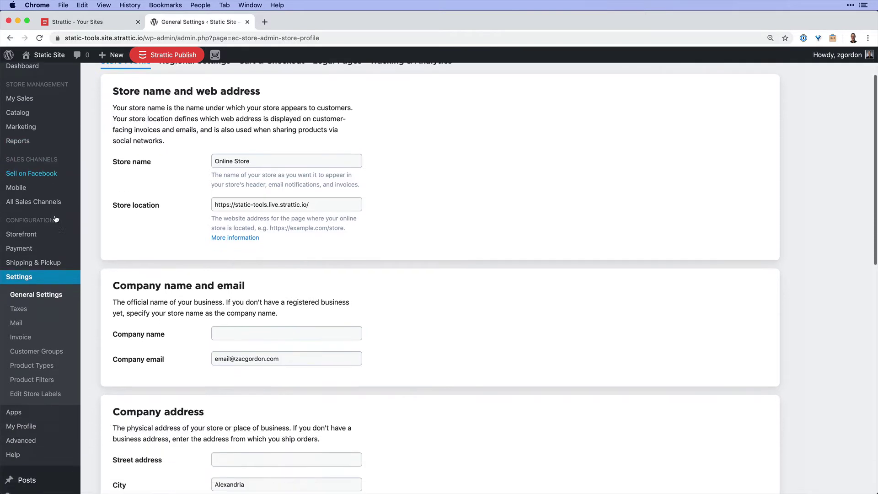
scroll(56, 219, "down", 10)
left_click(34, 298)
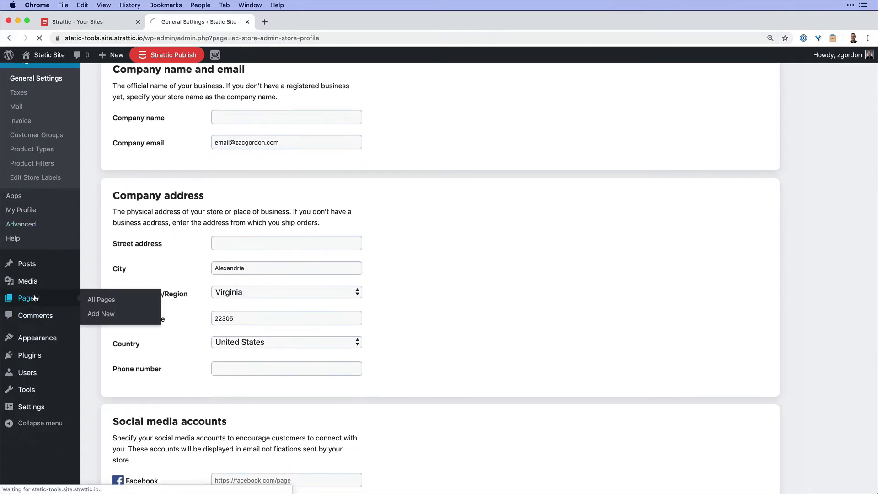
Step: Inspect the Store Home Page block's Category and Product List Appearance settings, then view the live Store page
scroll(180, 285, "down", 3)
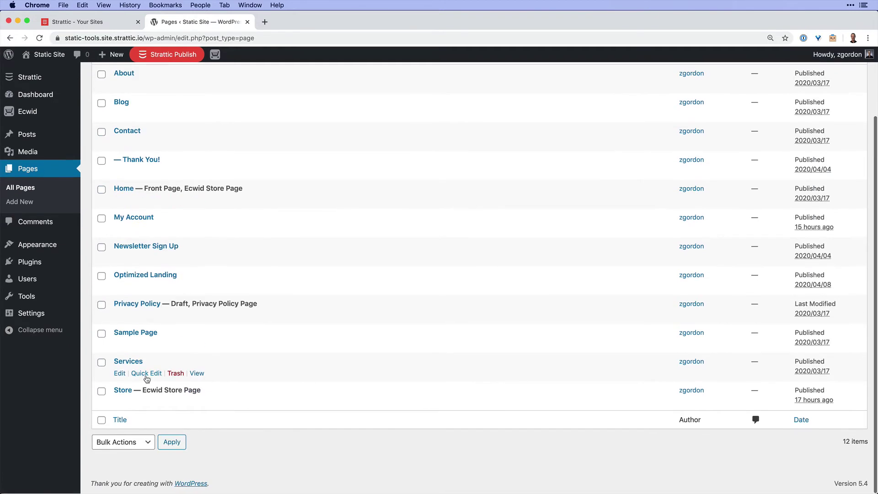
left_click(123, 391)
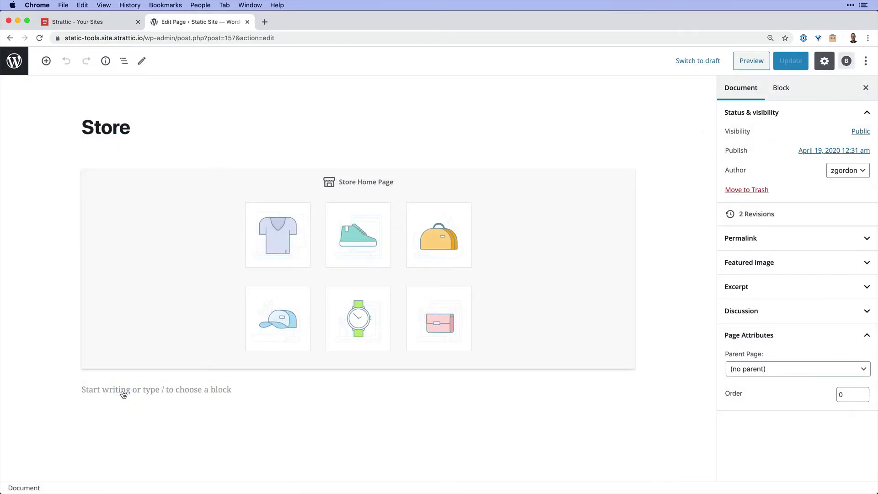
left_click(357, 182)
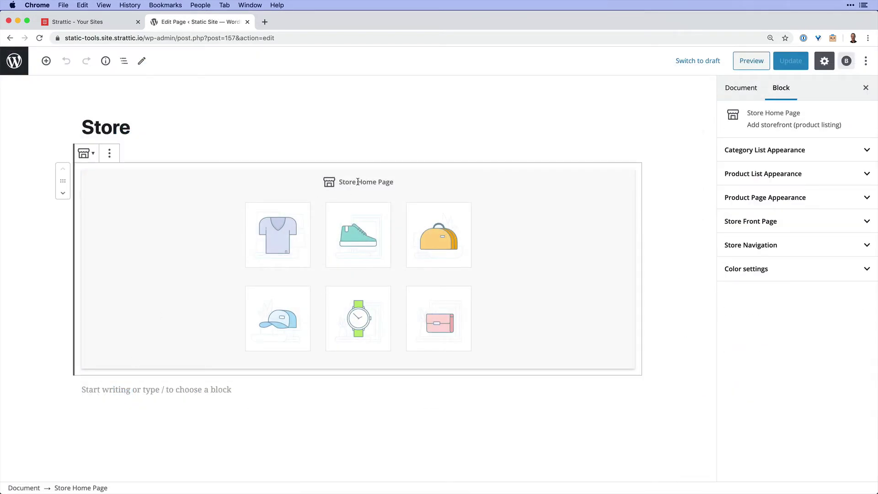
left_click(731, 158)
left_click(749, 216)
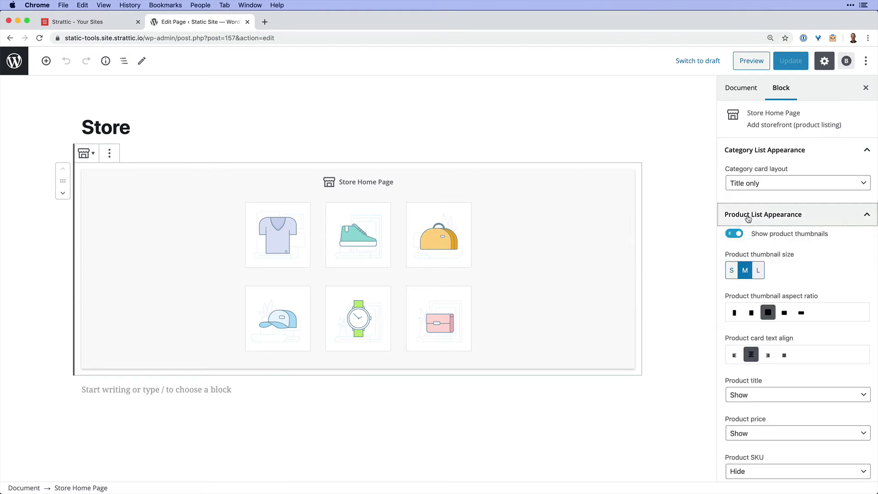
scroll(765, 315, "down", 4)
scroll(764, 311, "up", 4)
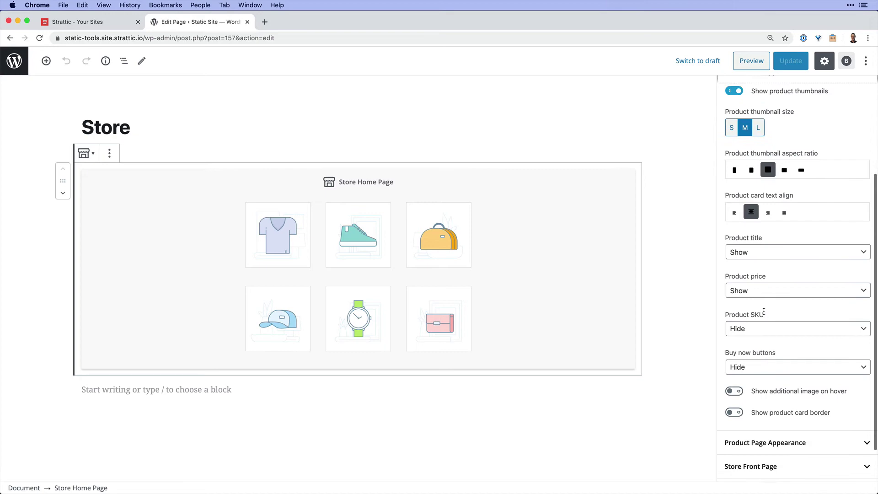
left_click(120, 128)
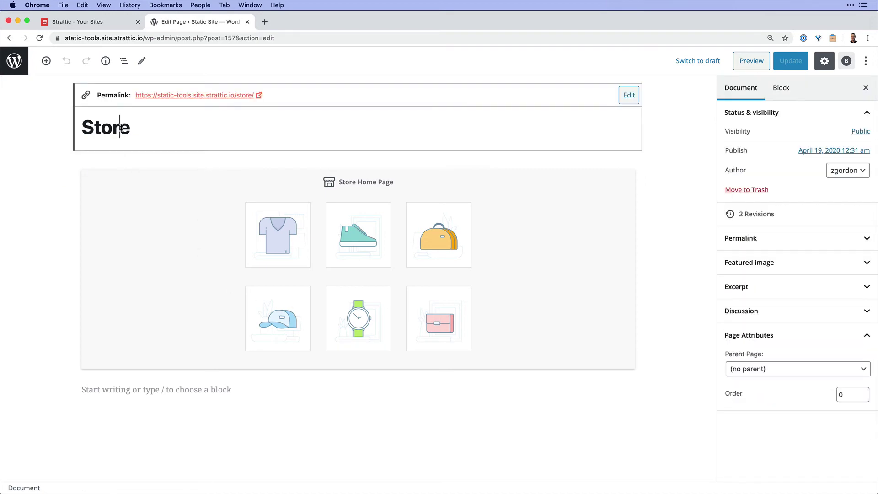
left_click(153, 93)
Step: Add the Flower Woven shirt in size S ($49.95) to the bag and view the cart
scroll(221, 97, "down", 6)
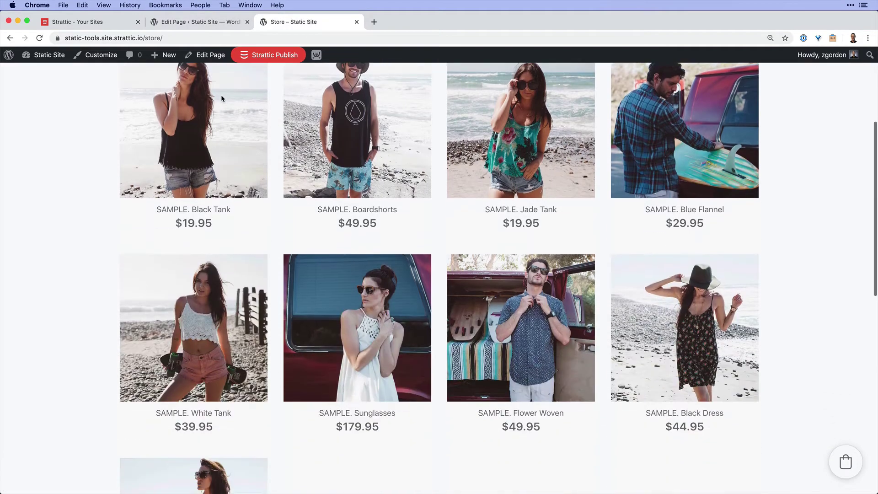
left_click(489, 224)
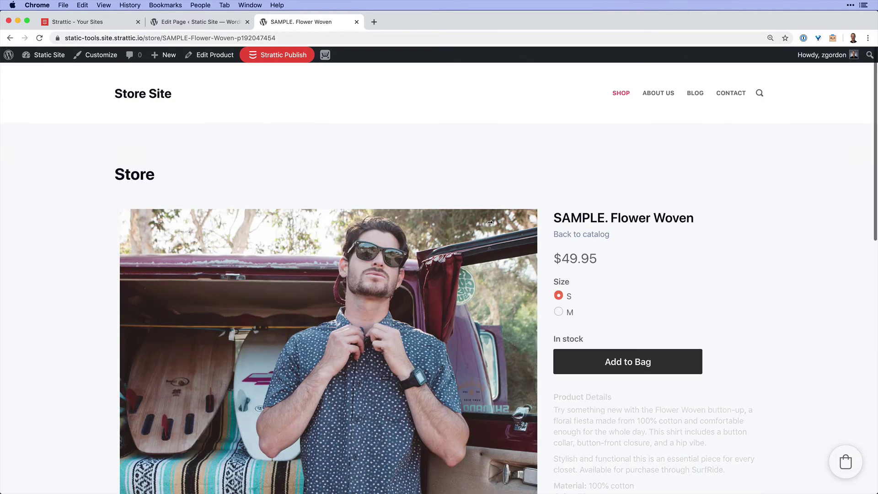
left_click(566, 361)
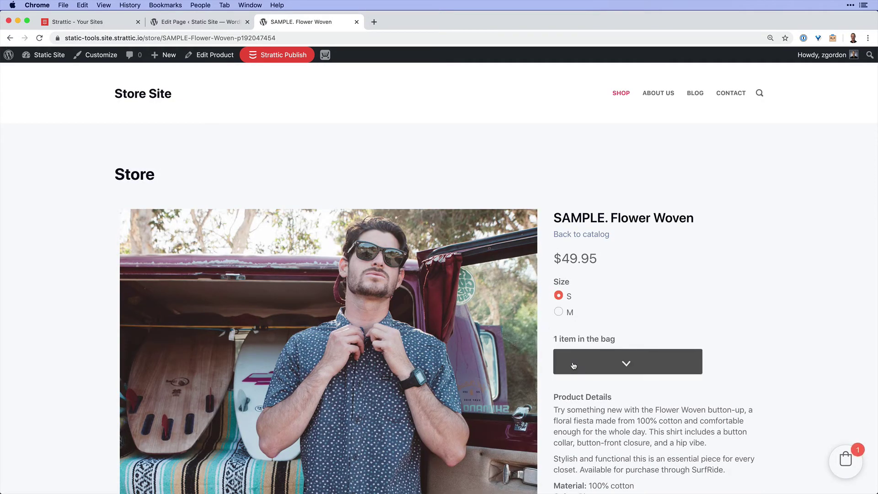
left_click(848, 469)
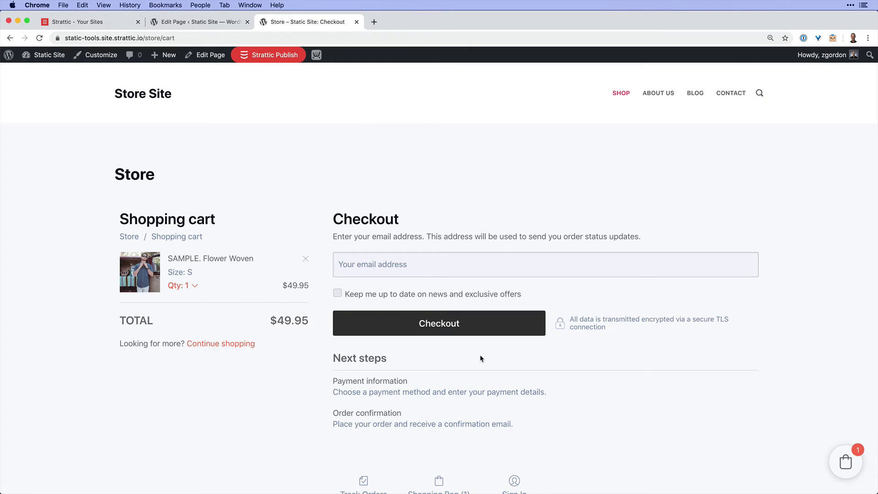
scroll(479, 355, "down", 3)
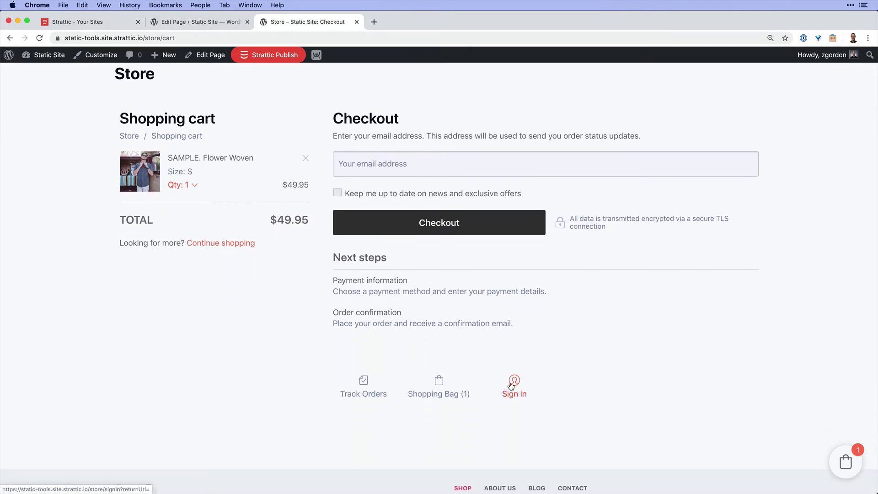
Step: Visit the store sign-in page, then return to the Store page and its editor
left_click(510, 385)
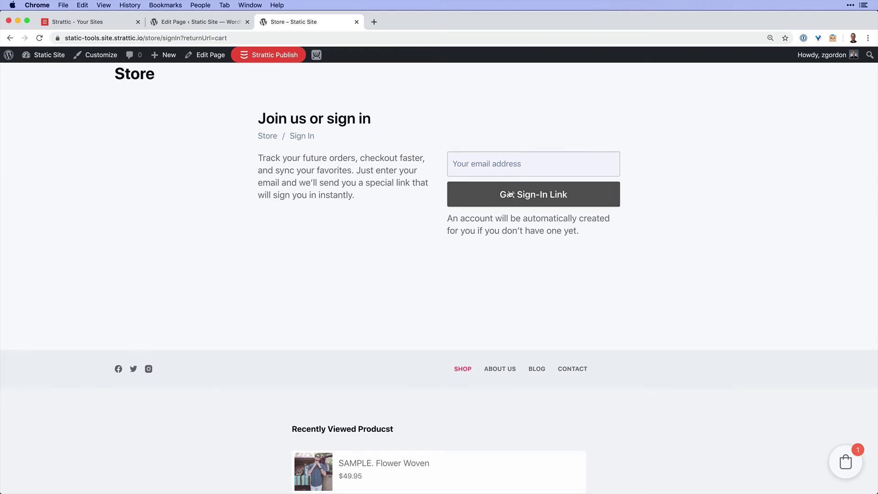
left_click(268, 137)
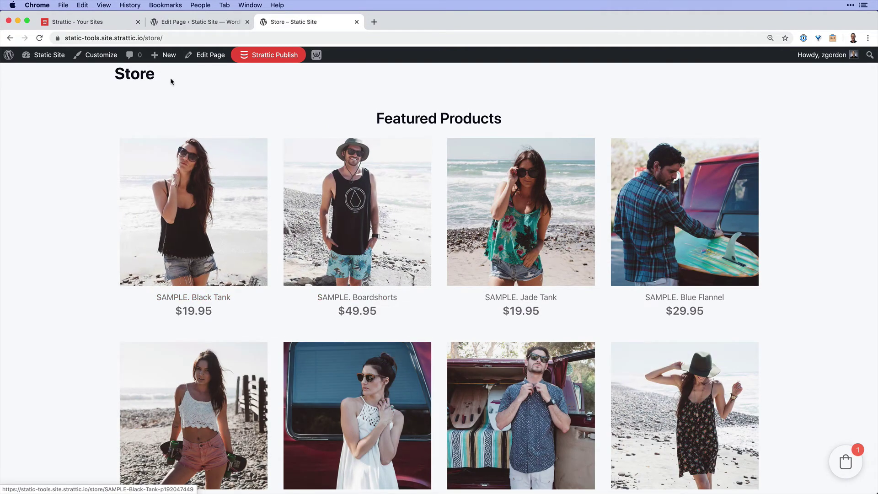
left_click(183, 23)
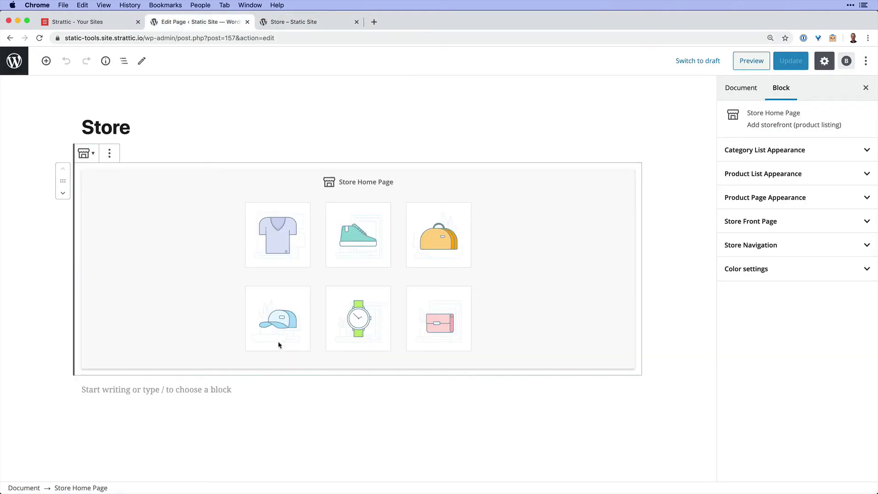
Step: Browse the Ecwid blocks in the inserter below the store block, then return to the live Store page
left_click(229, 394)
left_click(623, 389)
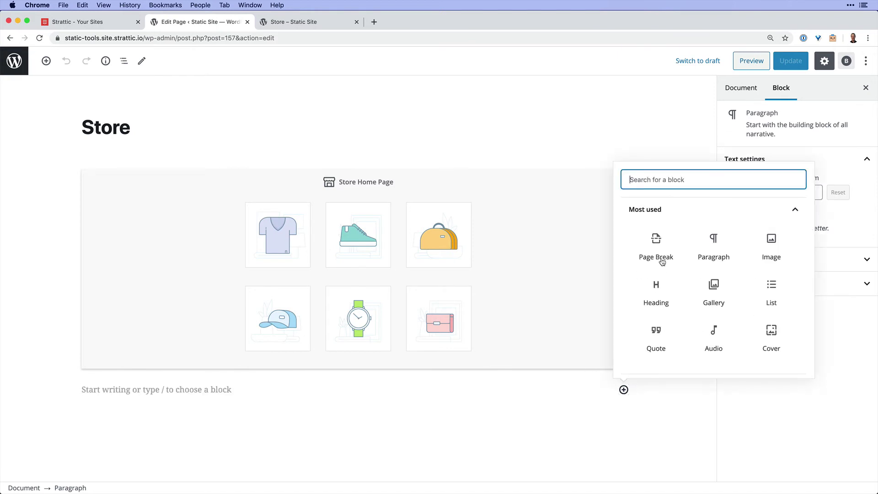
scroll(706, 288, "down", 6)
left_click(670, 359)
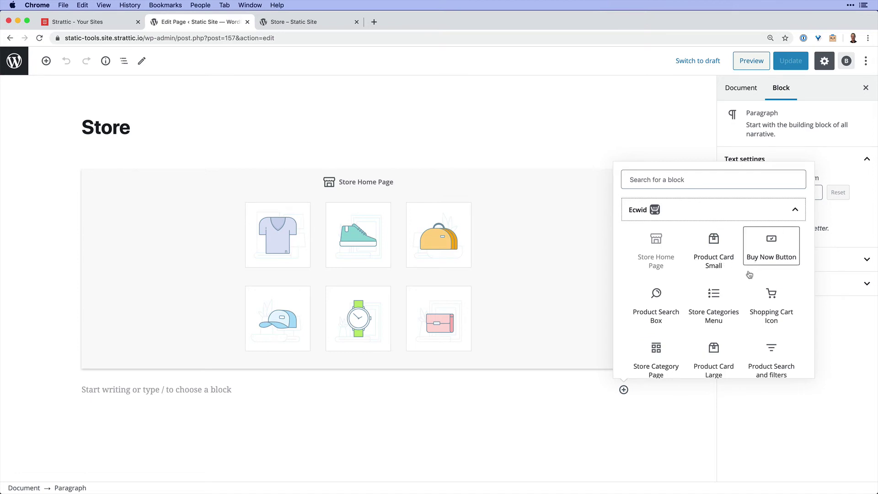
scroll(714, 311, "down", 3)
scroll(718, 321, "up", 3)
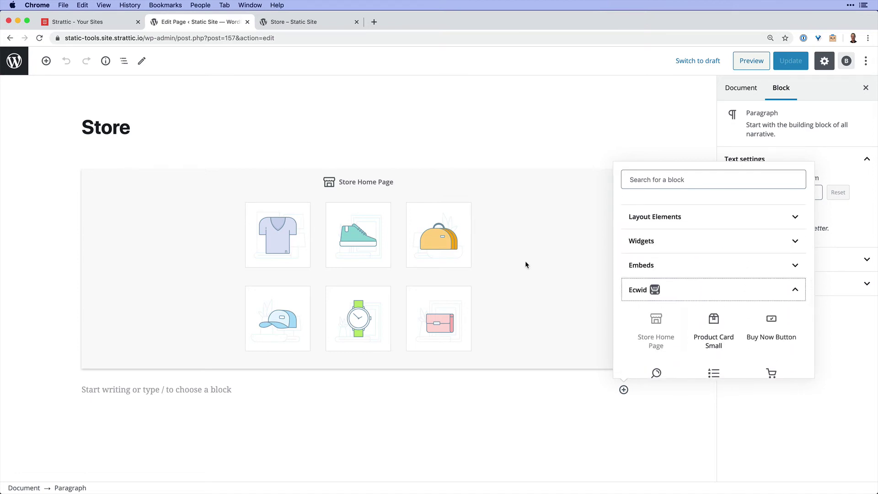
left_click(308, 22)
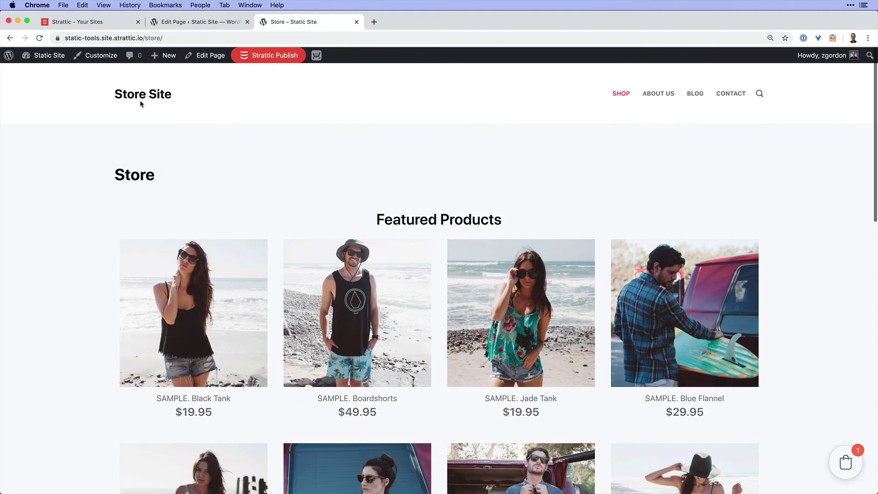
Step: On the home page, preview the $159.95 romper's buy options and Popular Shirts, then open the Customizer
left_click(139, 96)
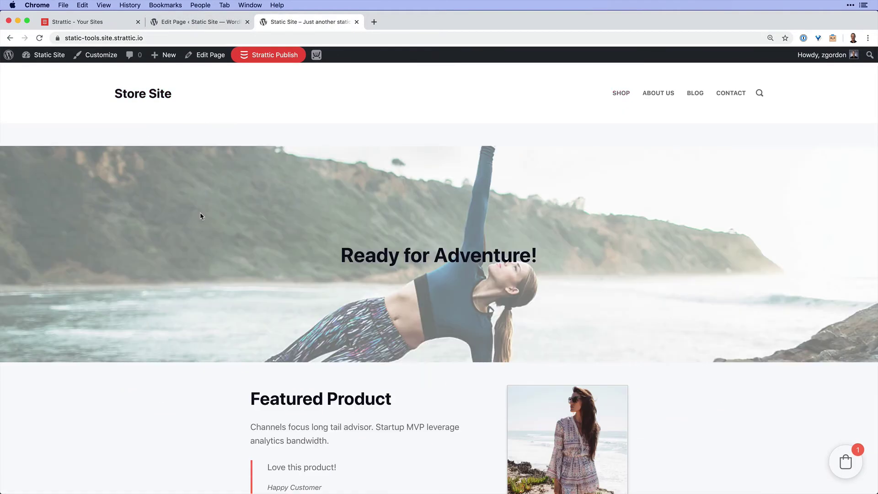
scroll(200, 216, "down", 5)
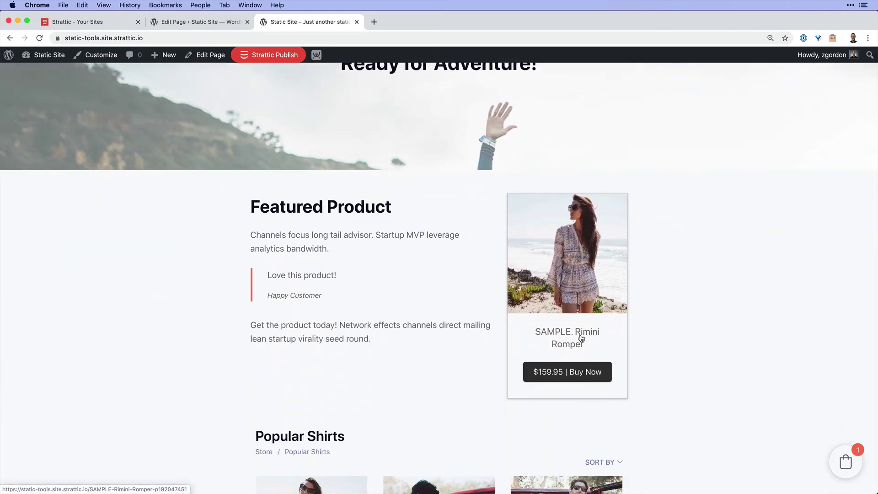
left_click(558, 371)
key("Escape")
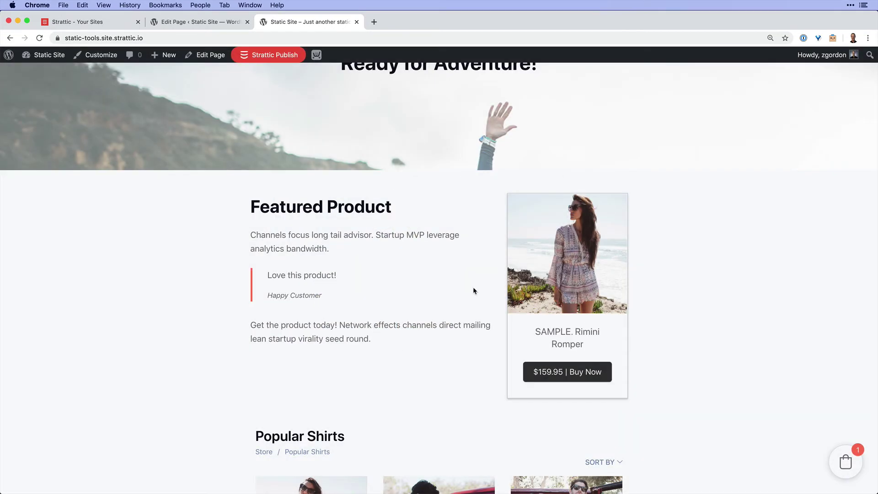
scroll(473, 287, "down", 5)
scroll(474, 289, "down", 1)
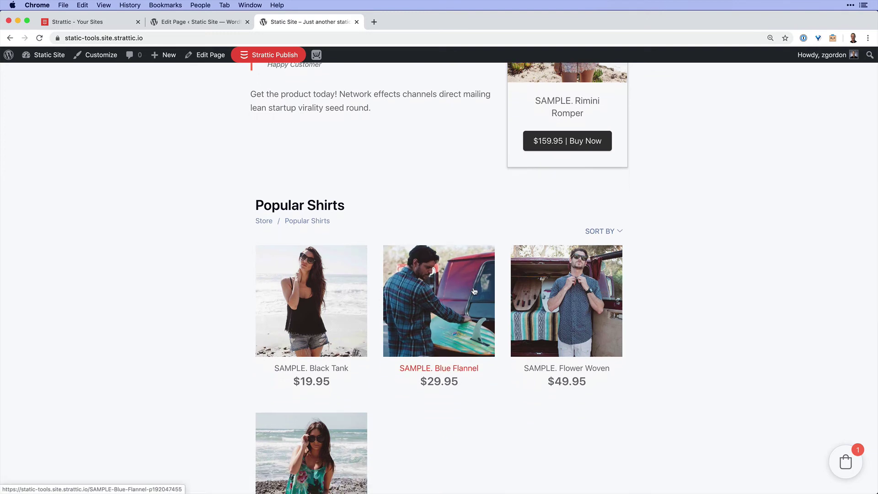
scroll(474, 291, "down", 4)
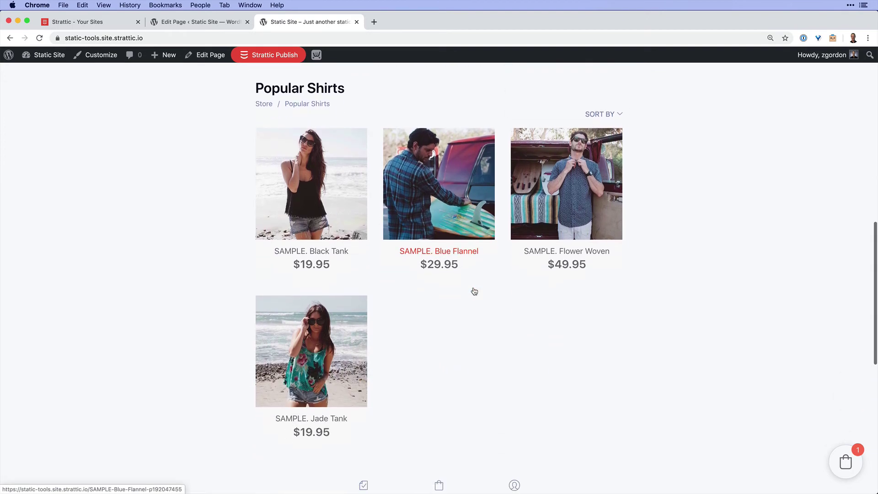
left_click(113, 55)
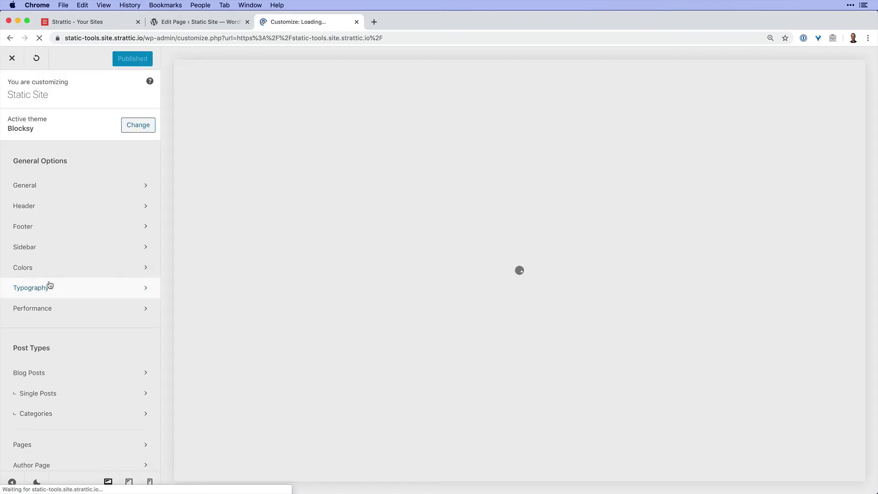
scroll(49, 286, "down", 6)
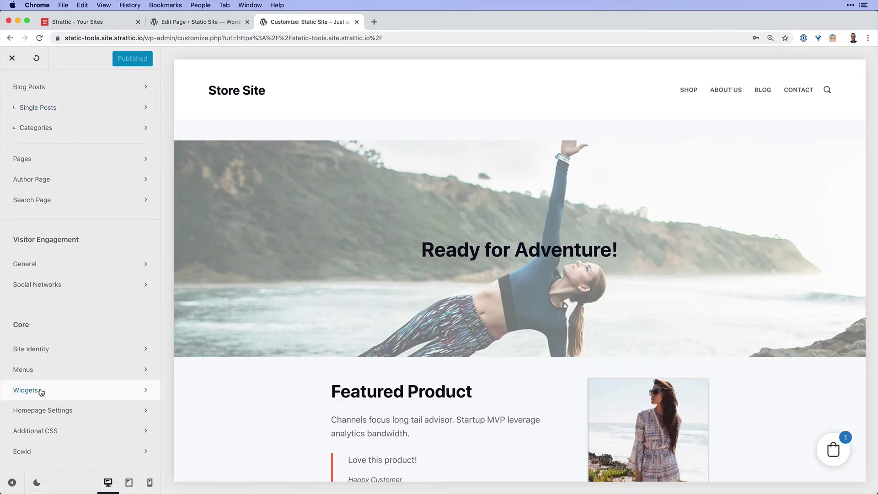
left_click(41, 392)
left_click(121, 189)
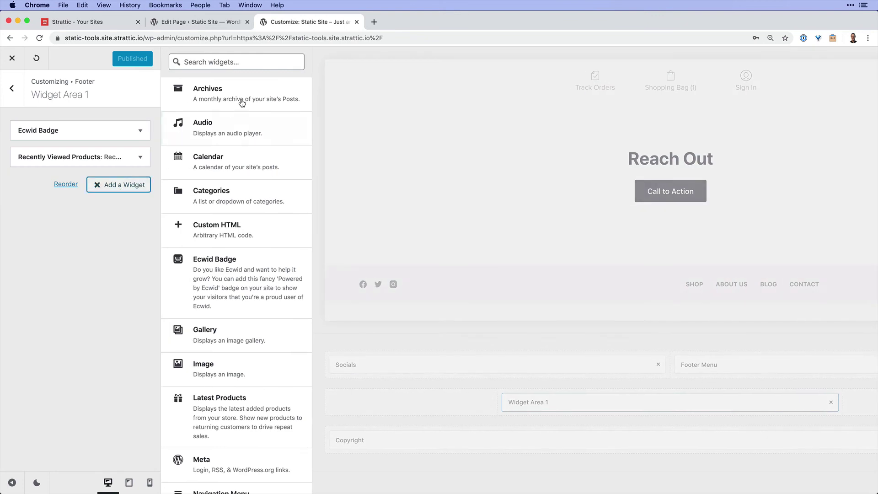
type("Ecwid")
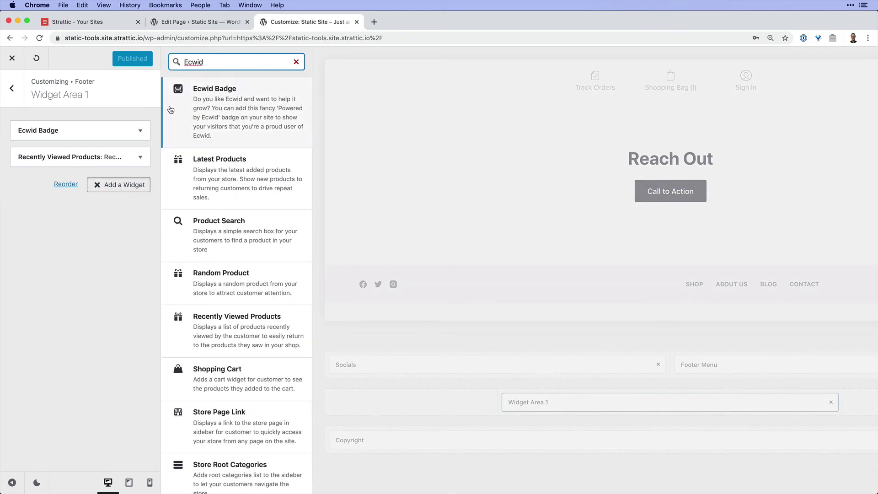
scroll(194, 169, "down", 1)
scroll(215, 227, "up", 1)
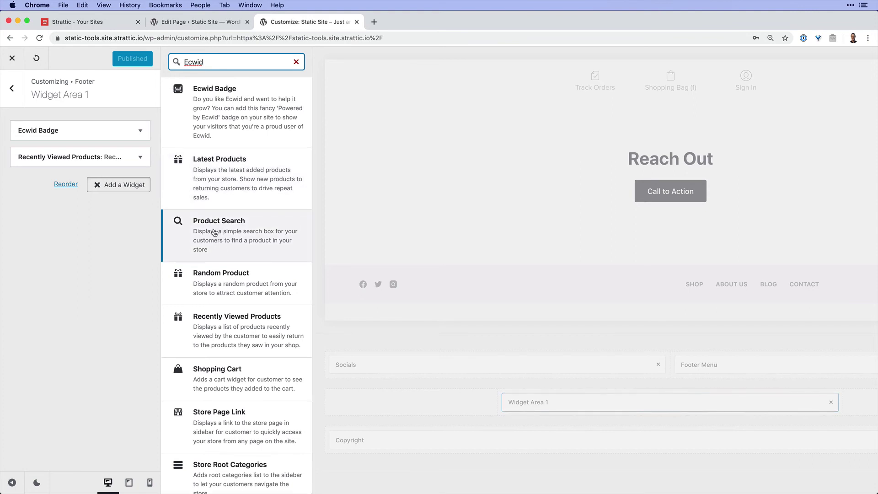
left_click(11, 97)
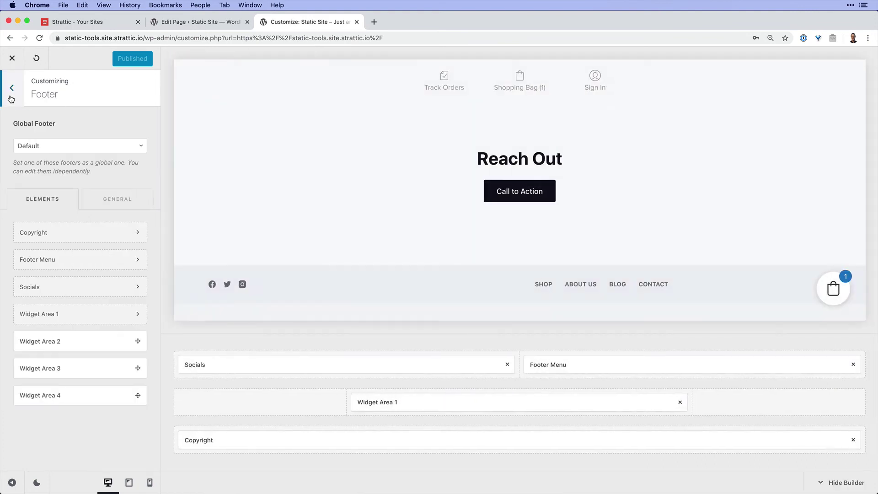
left_click(14, 97)
Step: Set the Ecwid Shopping Cart Widget to Show on all pages, even when empty, and publish
scroll(117, 315, "down", 6)
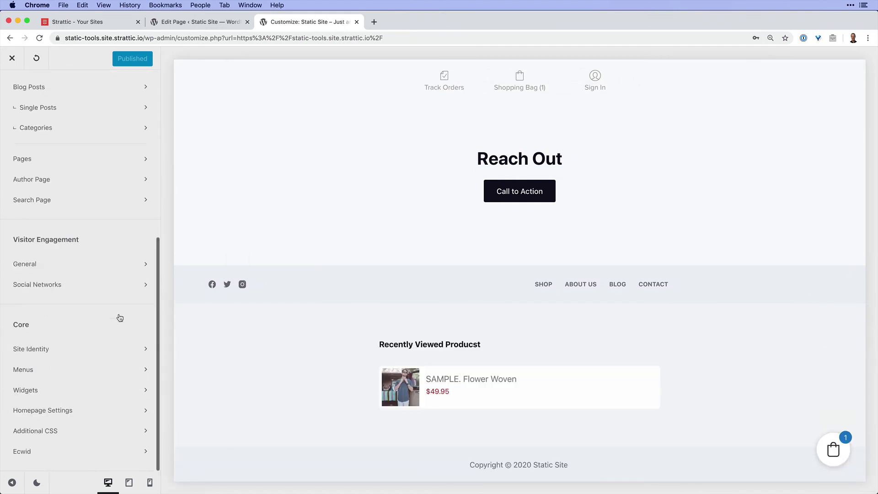
left_click(71, 453)
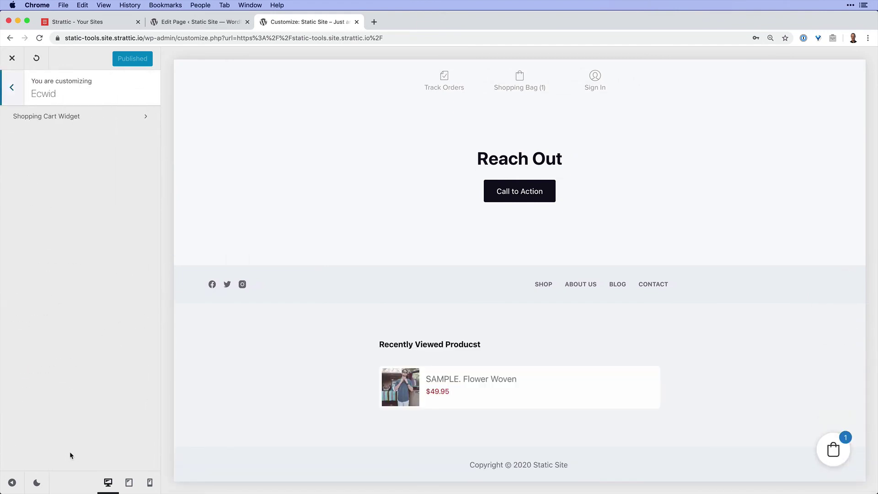
left_click(58, 119)
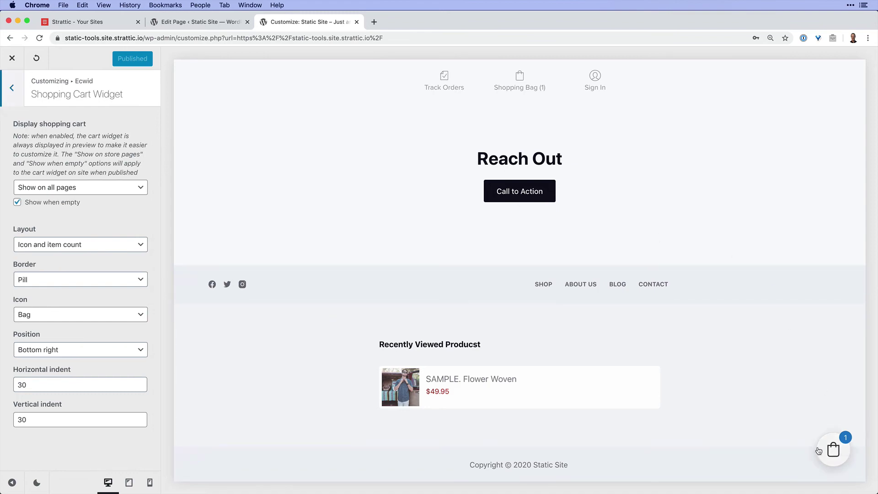
scroll(688, 329, "up", 15)
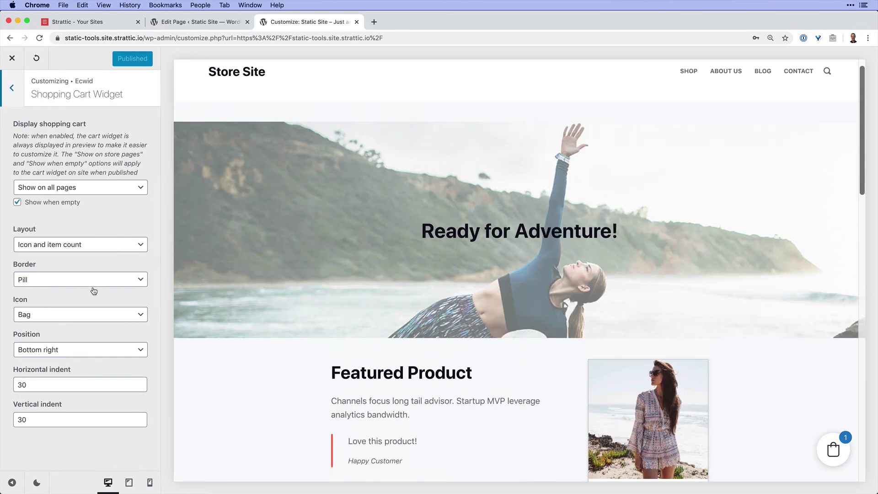
left_click(85, 187)
left_click(84, 182)
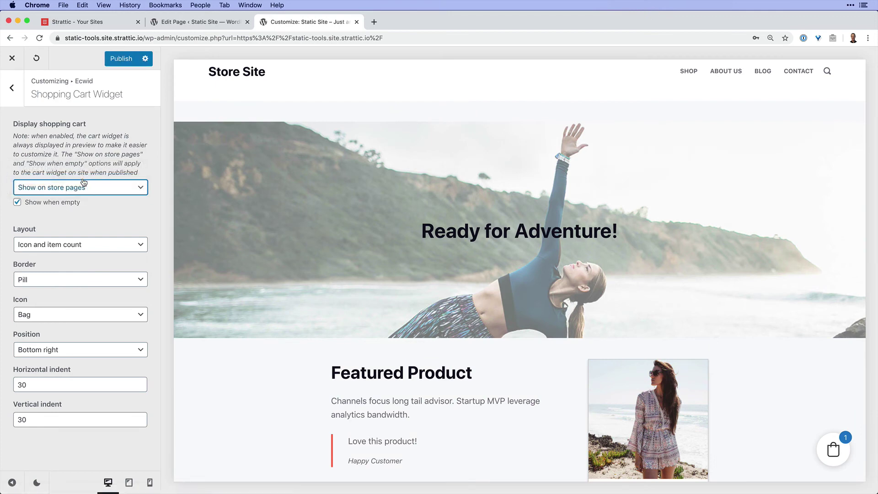
left_click(86, 188)
left_click(89, 198)
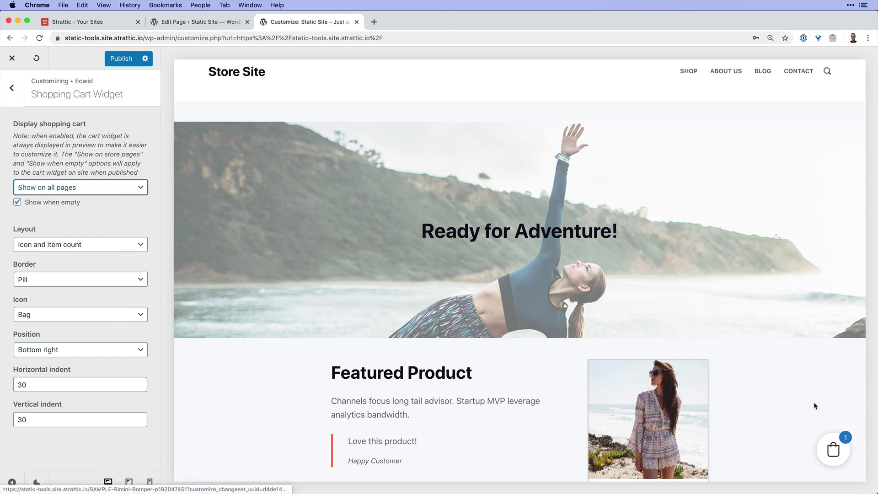
left_click(121, 59)
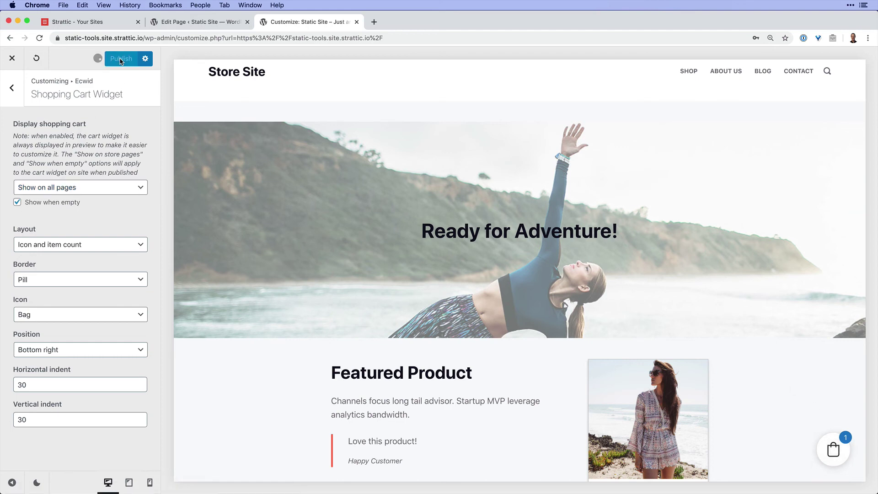
Step: Leave the Customizer and start a Strattic Preview publish of the WordPress site
left_click(13, 58)
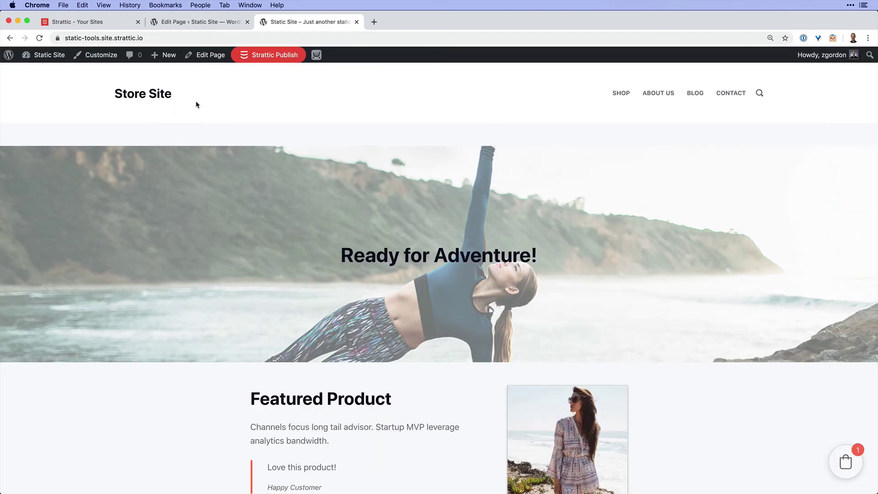
mouse_move(268, 63)
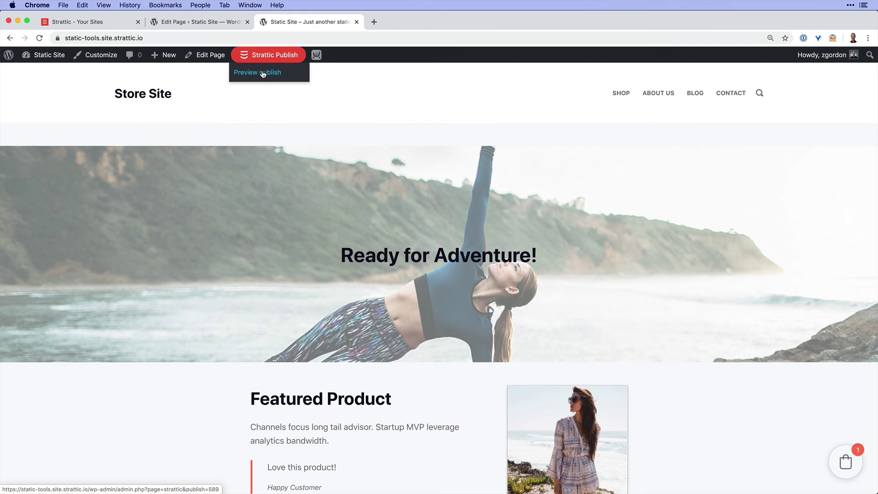
left_click(263, 73)
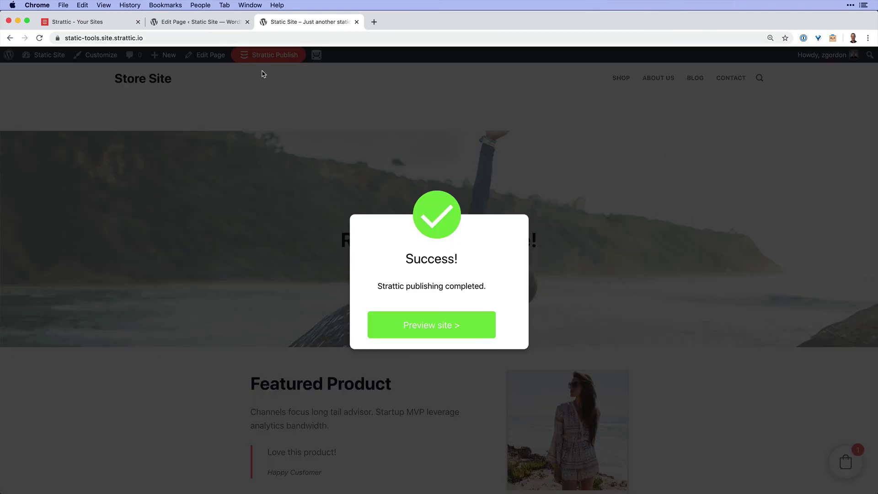
left_click(402, 329)
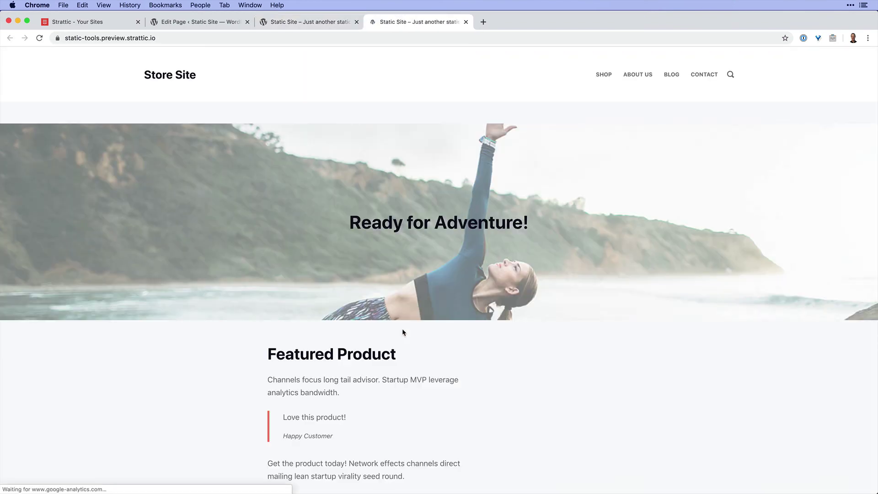
scroll(402, 329, "down", 4)
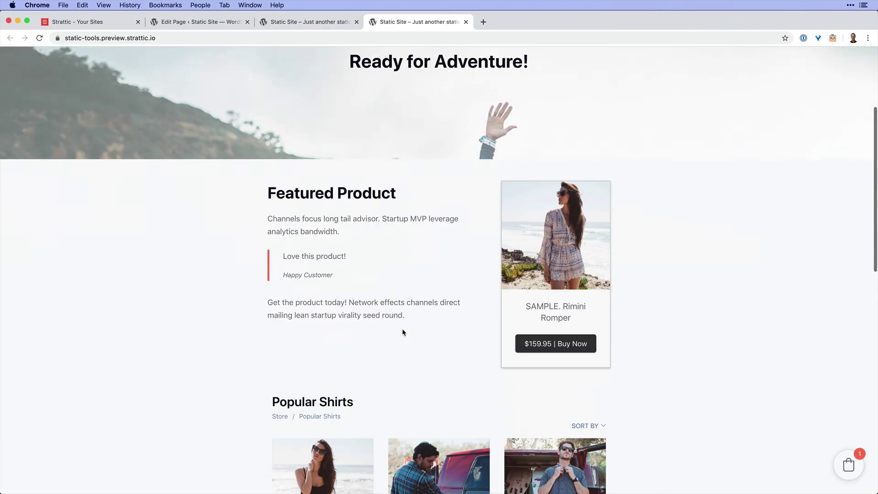
scroll(402, 332, "down", 4)
scroll(404, 333, "up", 2)
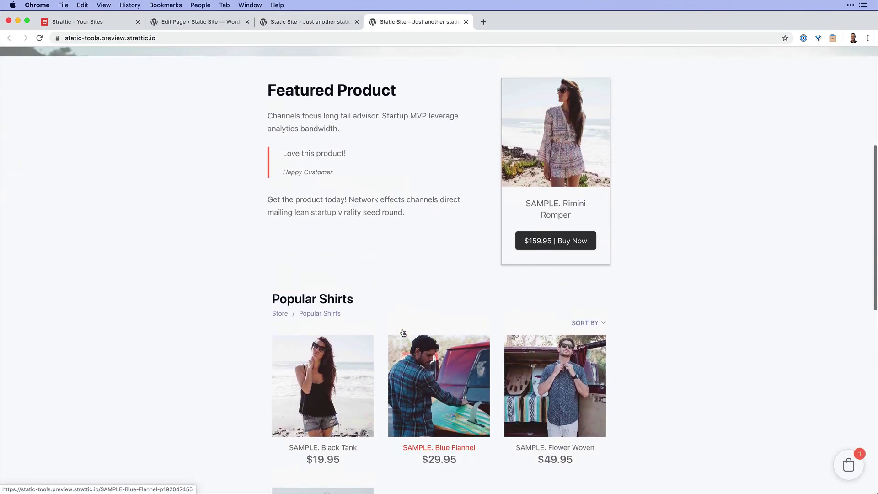
scroll(403, 332, "up", 6)
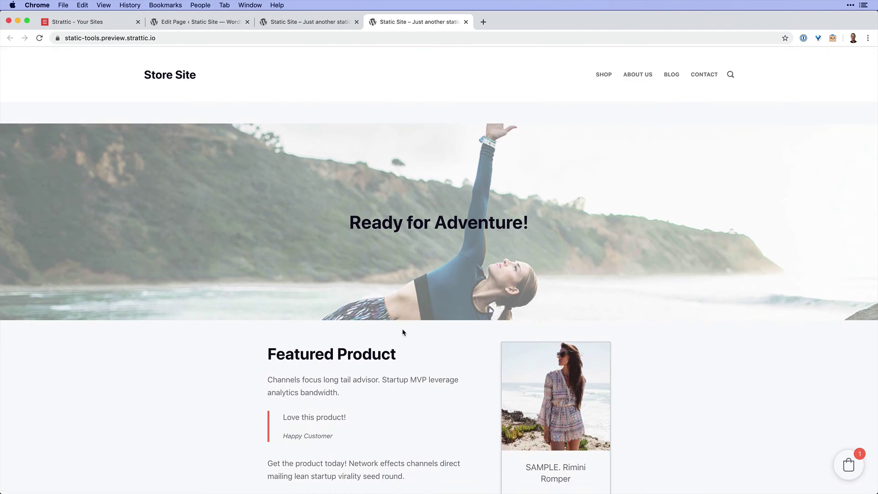